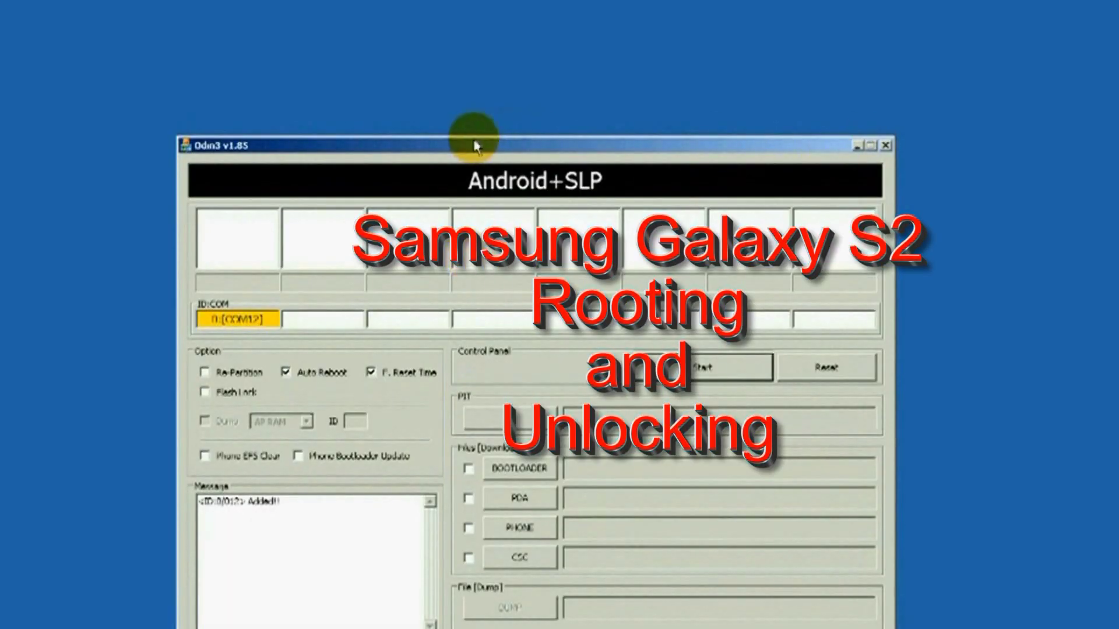
Load the I777 .tar.md5 as the PDA package, untick F. Reset Time, and start flashing.
drag(478, 145, 831, 162)
right_click(472, 381)
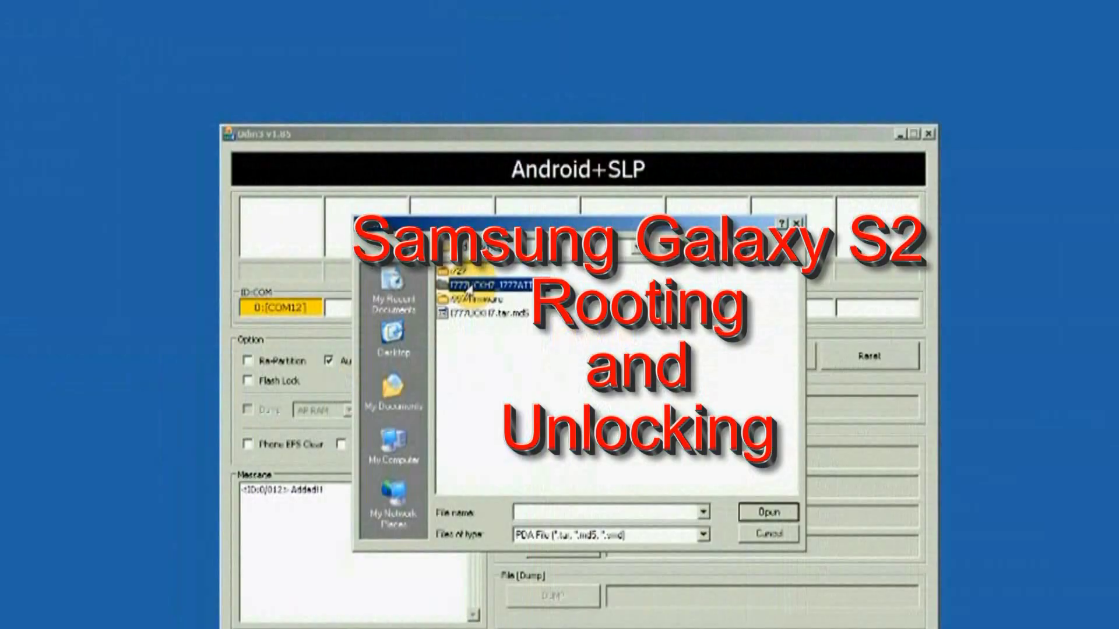
click(490, 311)
click(766, 513)
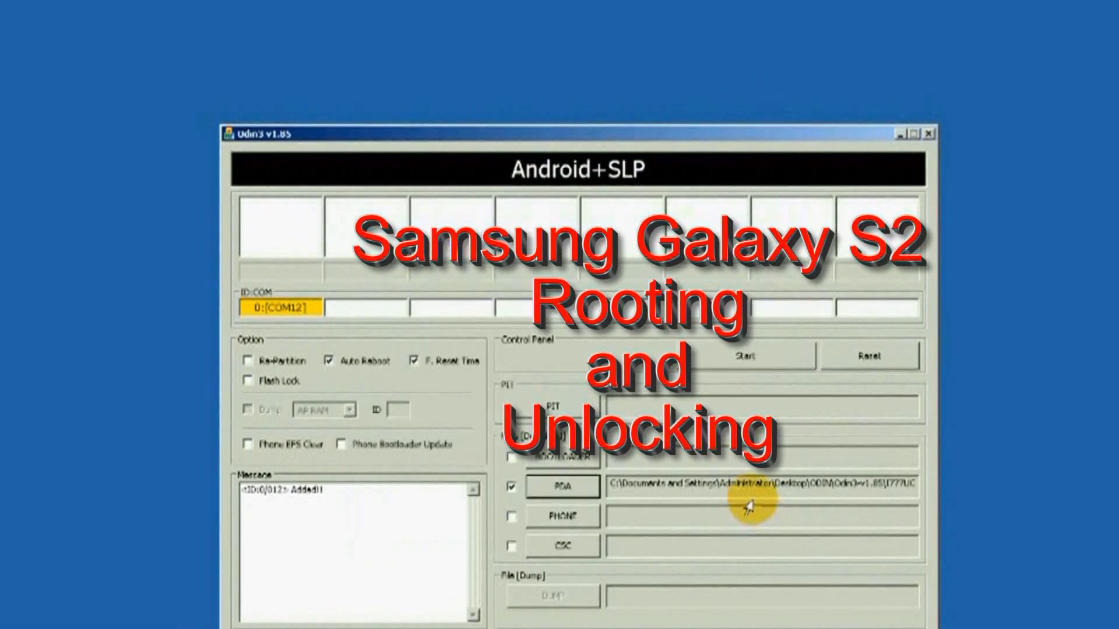
click(415, 360)
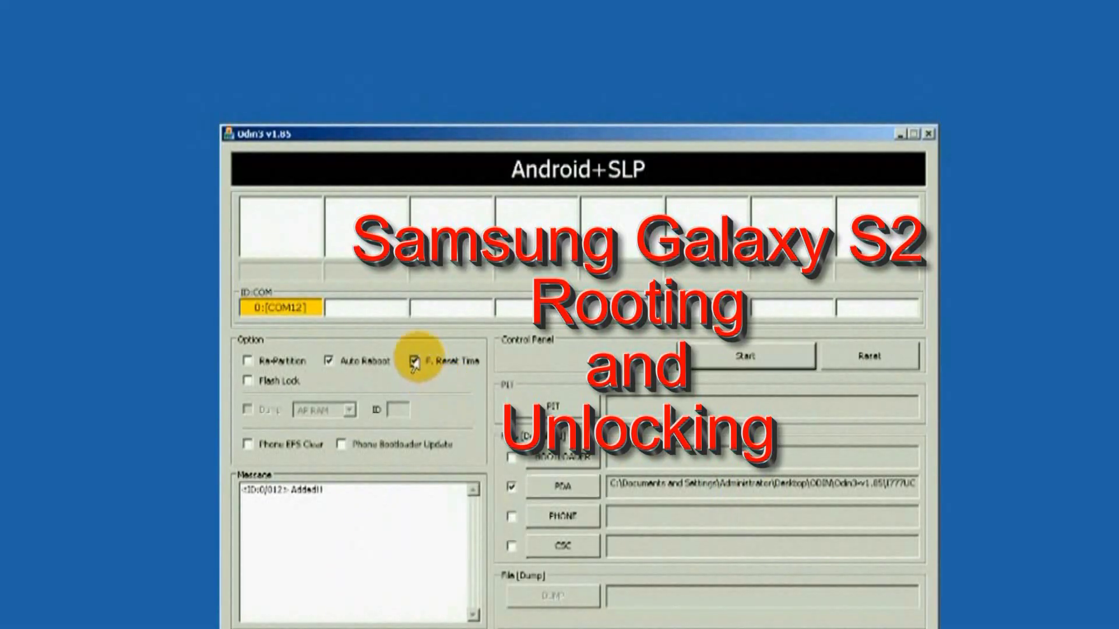
click(716, 359)
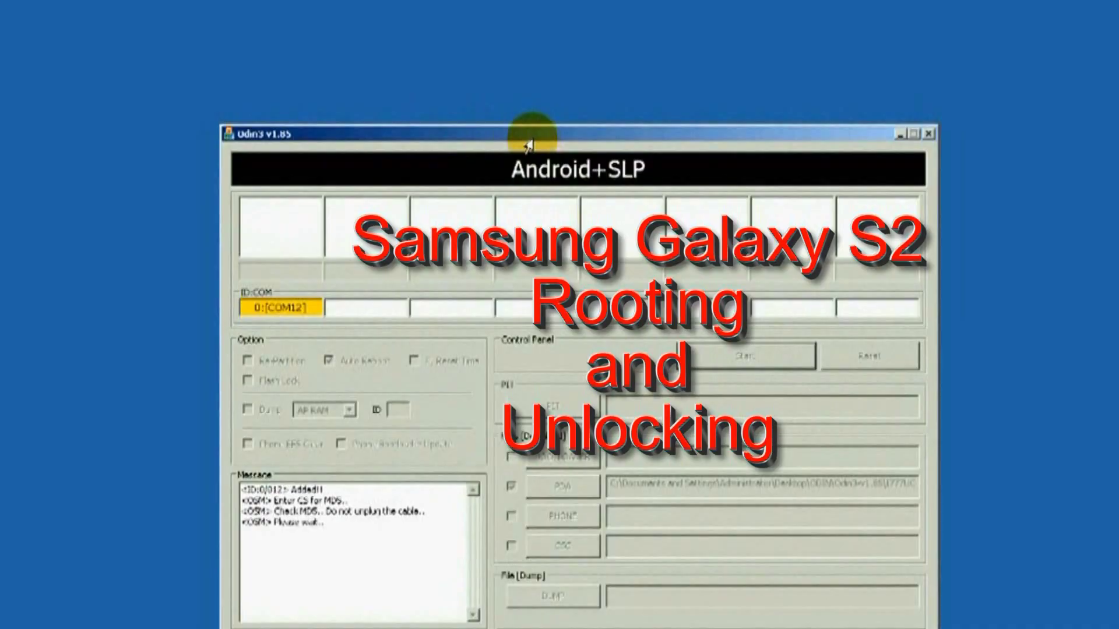
Choose Samsung model I777 in the Z3X shell's Model list.
drag(543, 139, 593, 139)
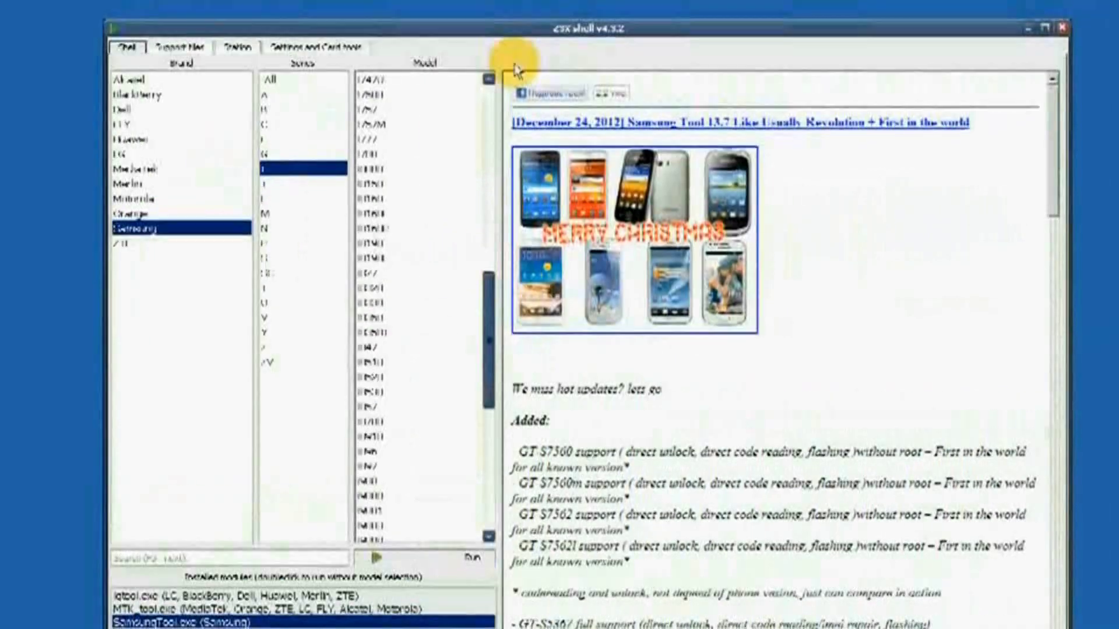
mouse_move(486, 307)
mouse_down()
mouse_move(479, 468)
mouse_move(487, 262)
mouse_up()
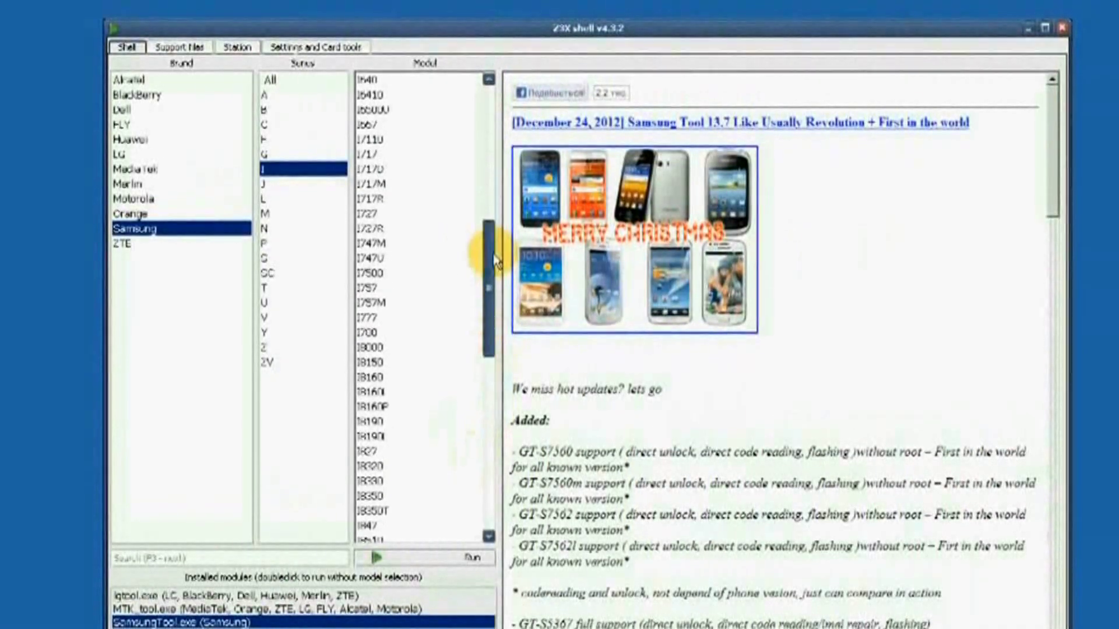
click(367, 317)
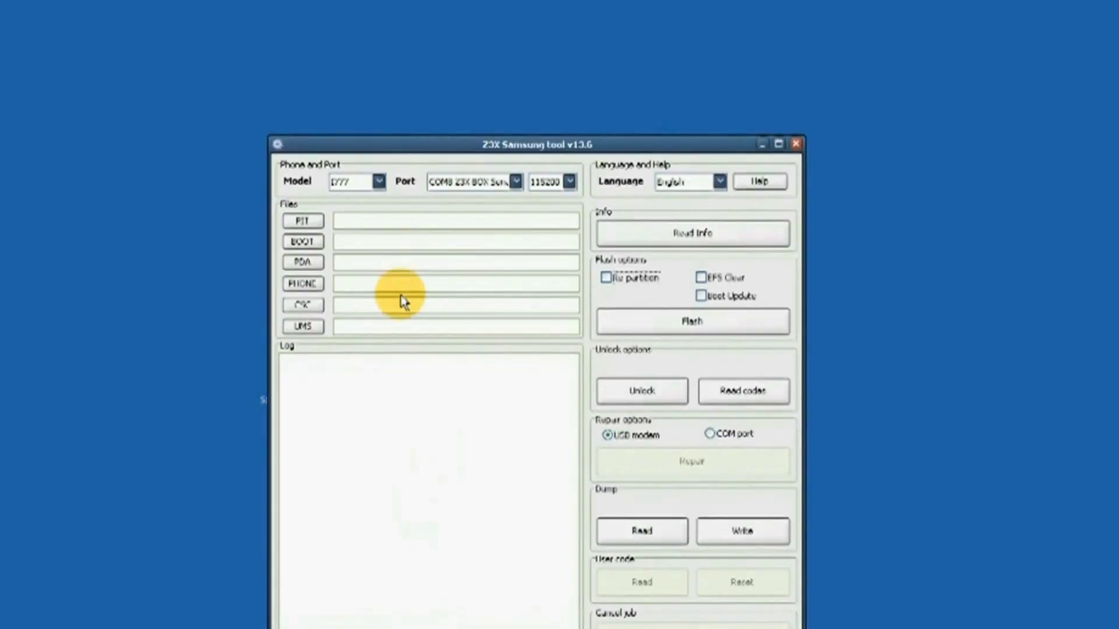
Use COM1 Communications Port and run Unlock on the I777.
click(517, 182)
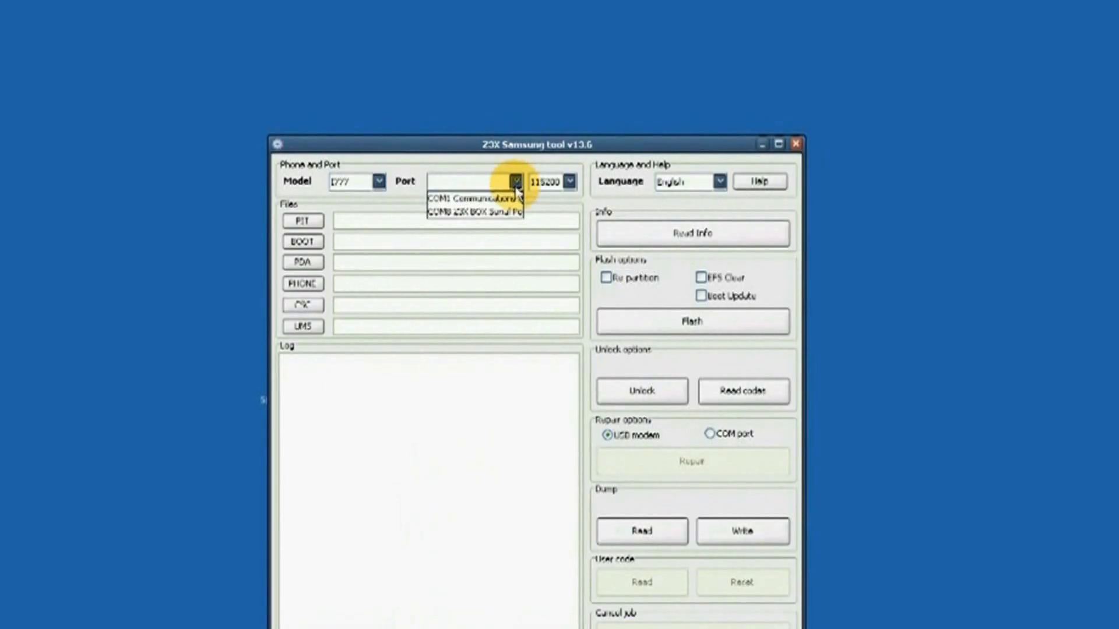
click(472, 199)
click(632, 394)
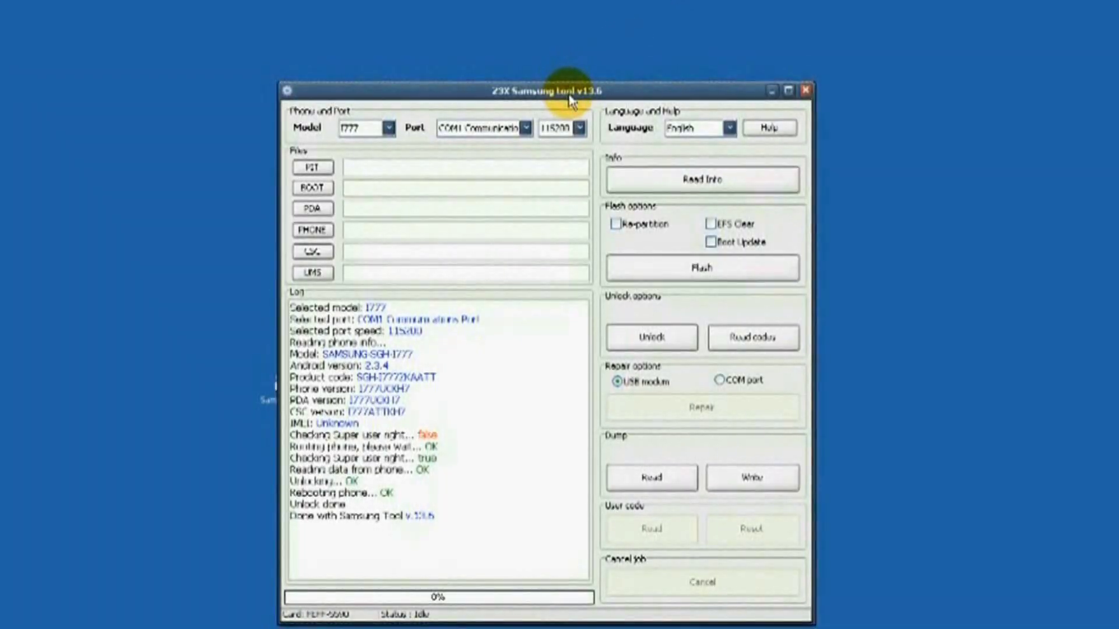
Wait for the log to show 'Unlock done', then nudge the tool window up-left.
drag(568, 98, 549, 87)
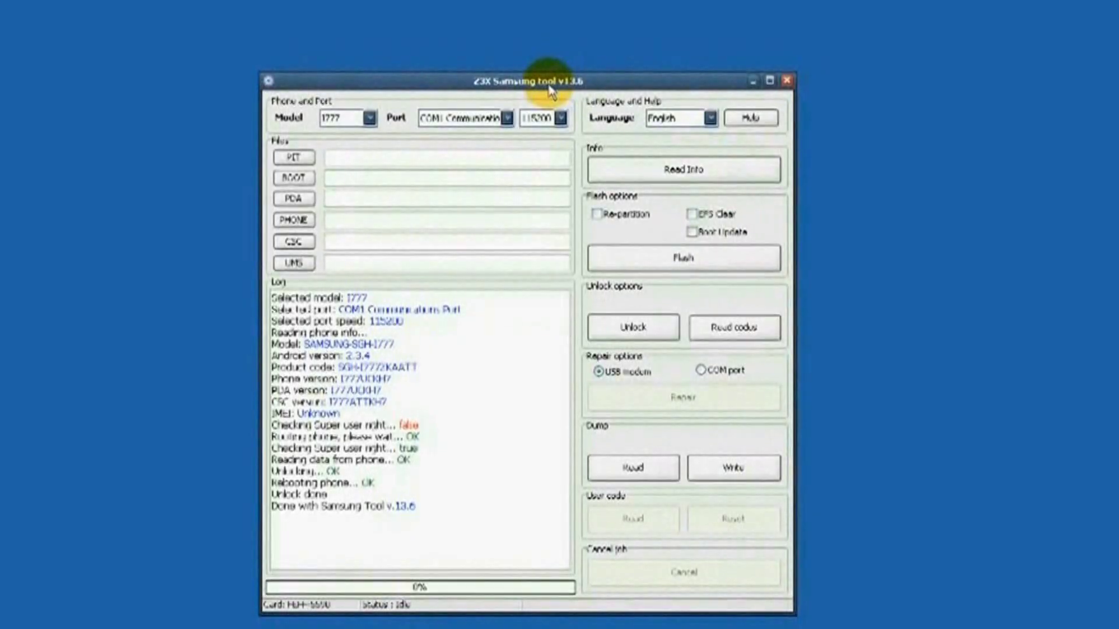